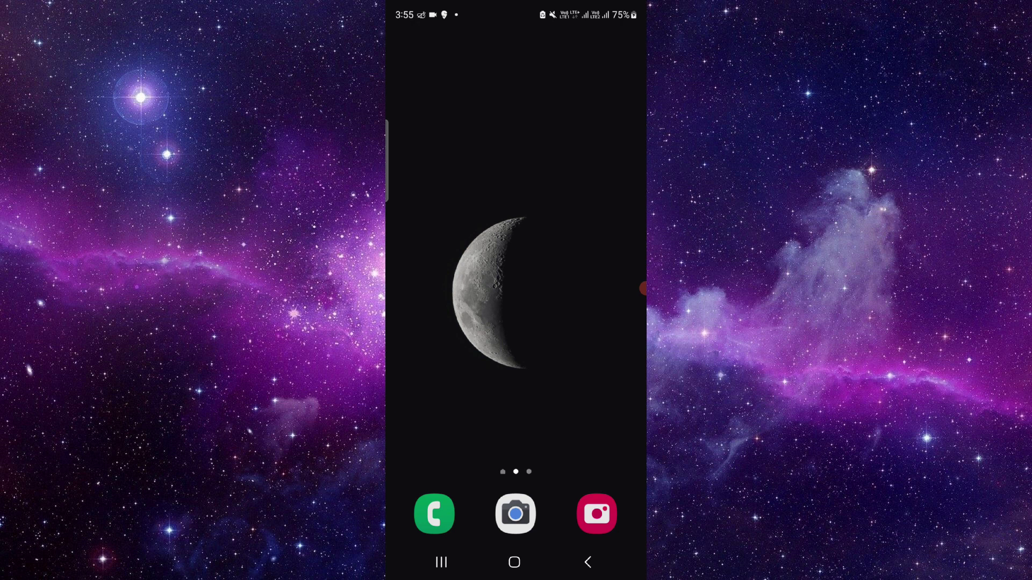
- From the app drawer, open Waze's App info and follow App details in store to its Play listing
{"action": "left_click_drag", "start_coordinate": [516, 403], "coordinate": [517, 161]}
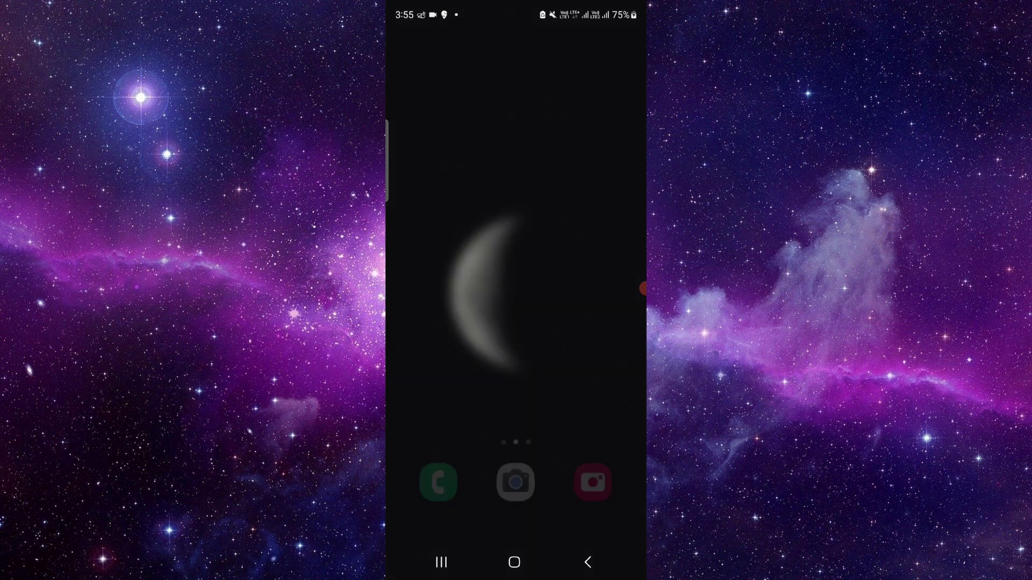
{"action": "left_click", "coordinate": [425, 103]}
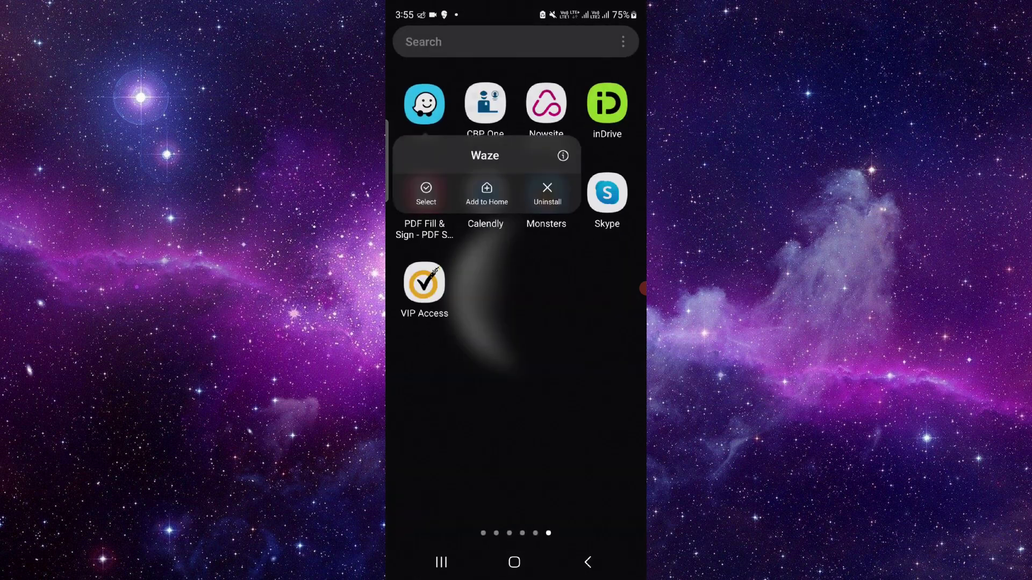
{"action": "left_click_drag", "start_coordinate": [642, 288], "coordinate": [577, 169]}
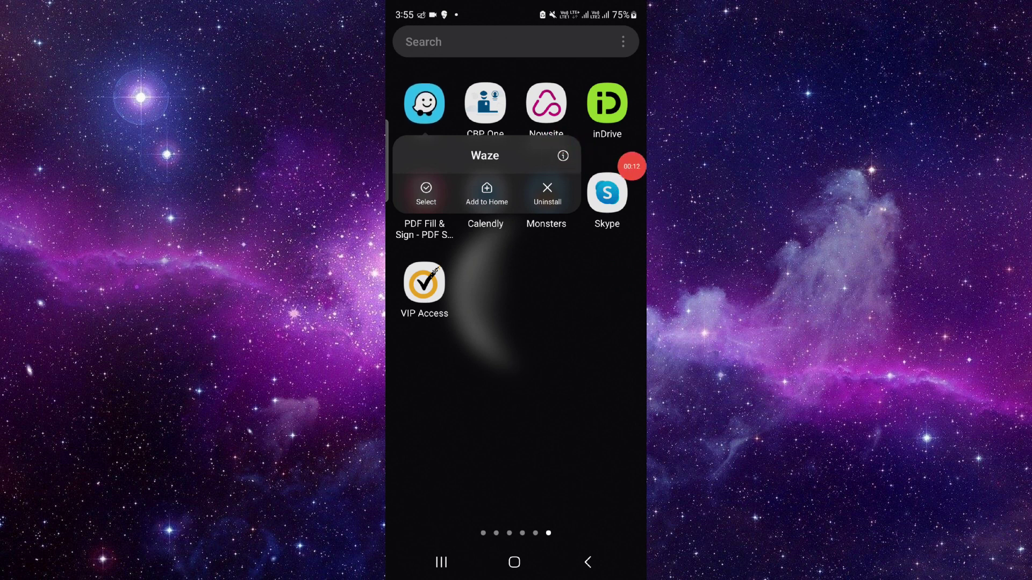
{"action": "left_click", "coordinate": [563, 156]}
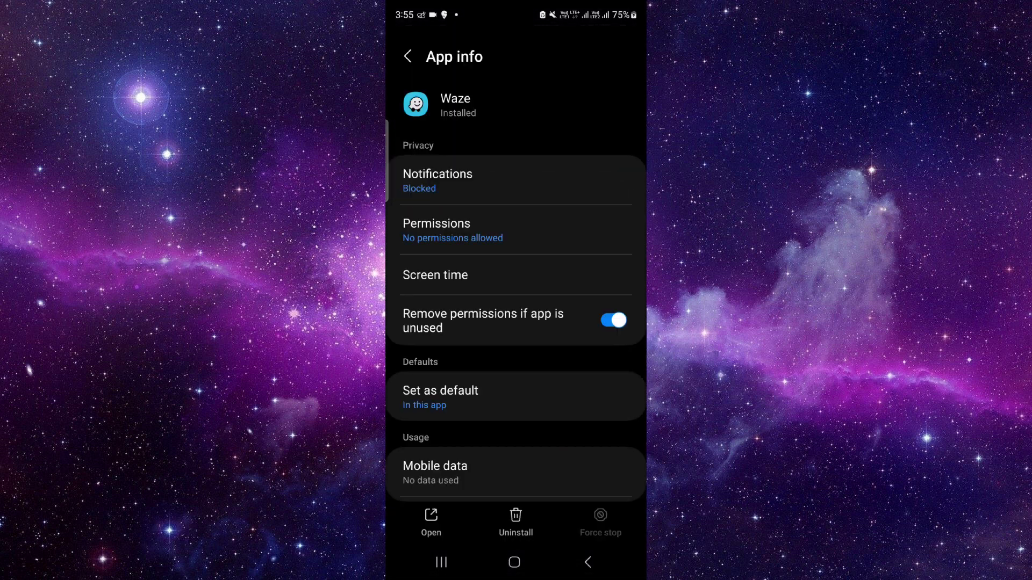
{"action": "scroll", "coordinate": [517, 294], "scroll_direction": "down", "scroll_amount": 5}
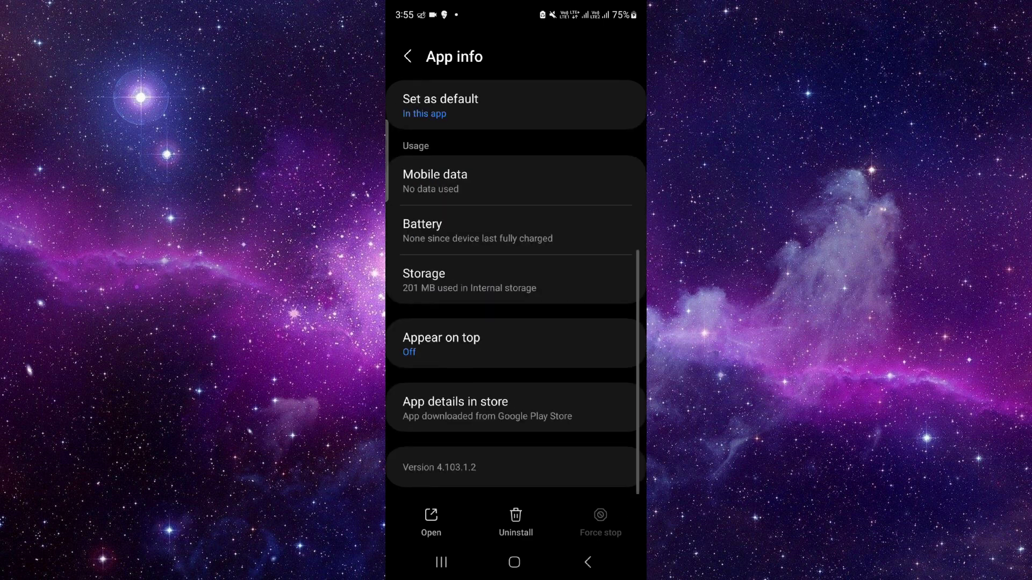
{"action": "left_click", "coordinate": [517, 407]}
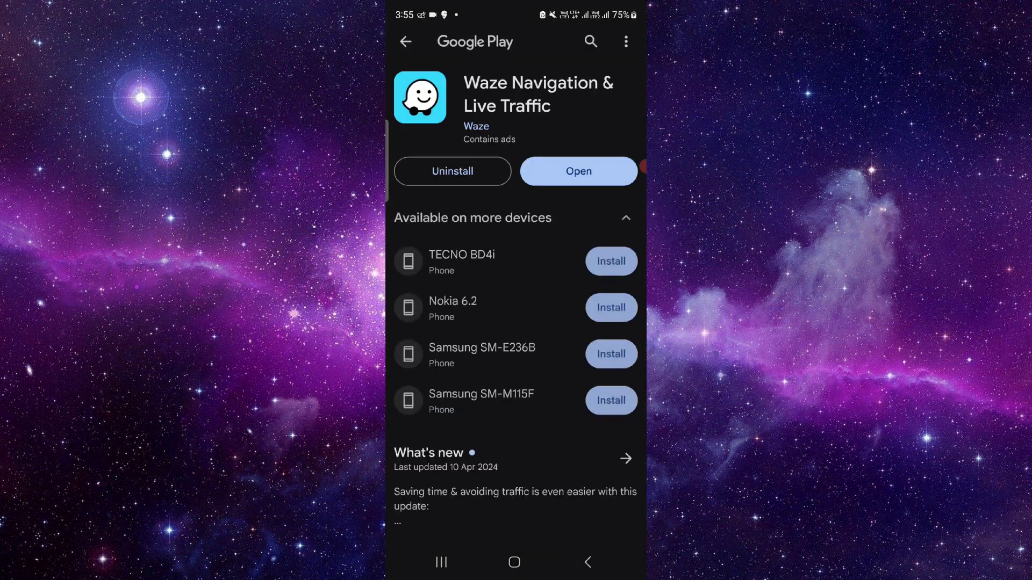
- Cancel Waze's uninstall confirmation in Google Play, then clear the Play card from Recents
{"action": "mouse_move", "coordinate": [643, 166]}
{"action": "left_mouse_down"}
{"action": "mouse_move", "coordinate": [489, 191]}
{"action": "mouse_move", "coordinate": [629, 111]}
{"action": "mouse_move", "coordinate": [632, 50]}
{"action": "mouse_move", "coordinate": [584, 198]}
{"action": "mouse_move", "coordinate": [563, 330]}
{"action": "mouse_move", "coordinate": [631, 249]}
{"action": "mouse_move", "coordinate": [632, 334]}
{"action": "mouse_move", "coordinate": [632, 248]}
{"action": "mouse_move", "coordinate": [617, 207]}
{"action": "mouse_move", "coordinate": [631, 185]}
{"action": "mouse_move", "coordinate": [632, 252]}
{"action": "left_mouse_up"}
{"action": "left_click", "coordinate": [452, 171]}
{"action": "left_click", "coordinate": [529, 299]}
{"action": "left_click", "coordinate": [441, 562]}
{"action": "left_click", "coordinate": [514, 451]}
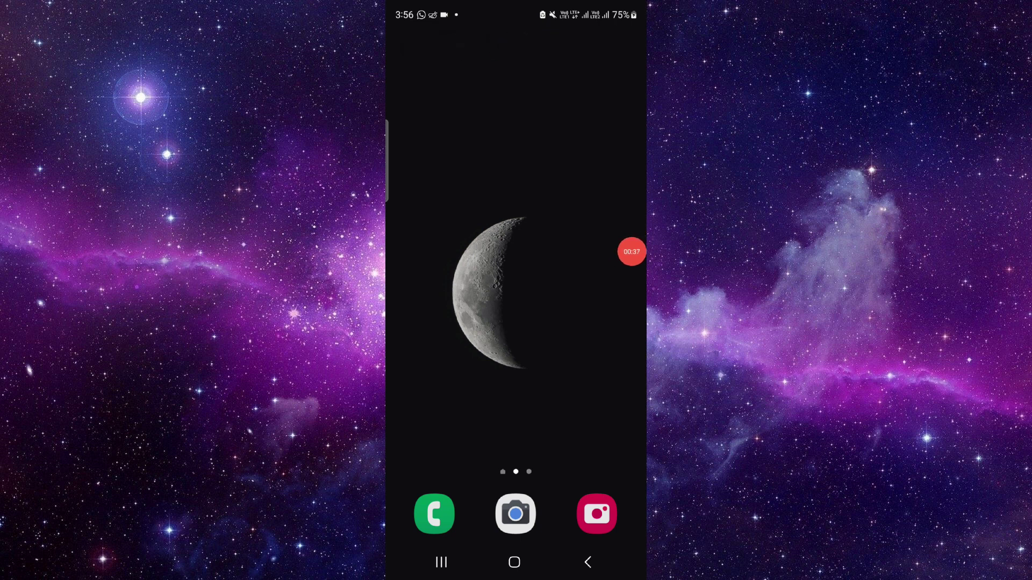